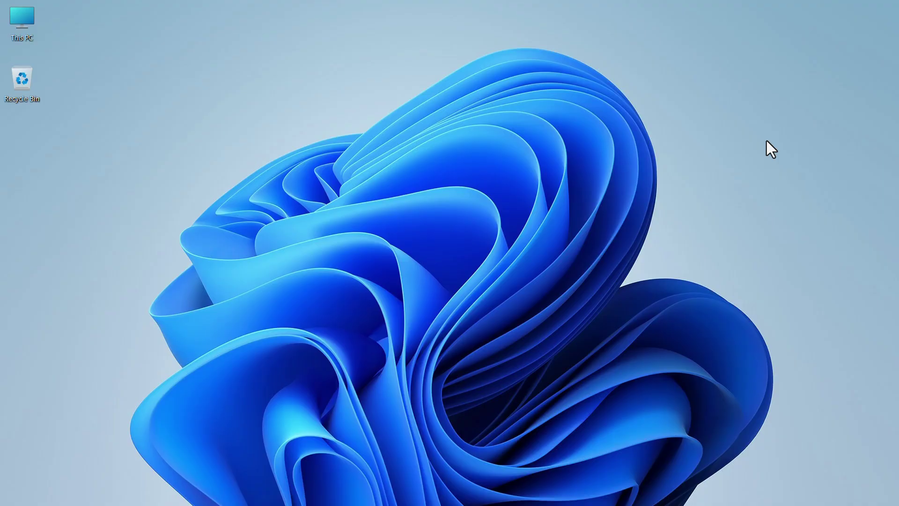
Step: Launch Chrome, open YouTube, start the 'This Messi edit will SHOCK you' video and pause its sponsored ad
left_click(690, 495)
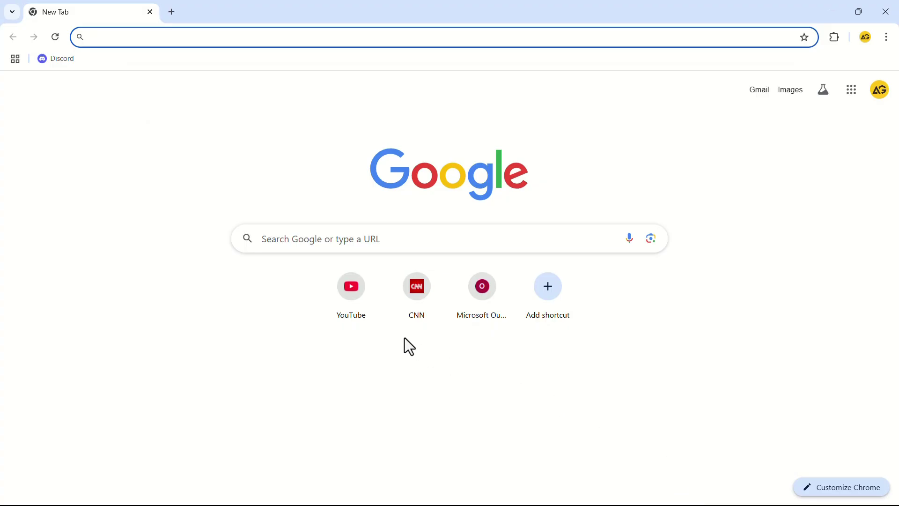
left_click(350, 295)
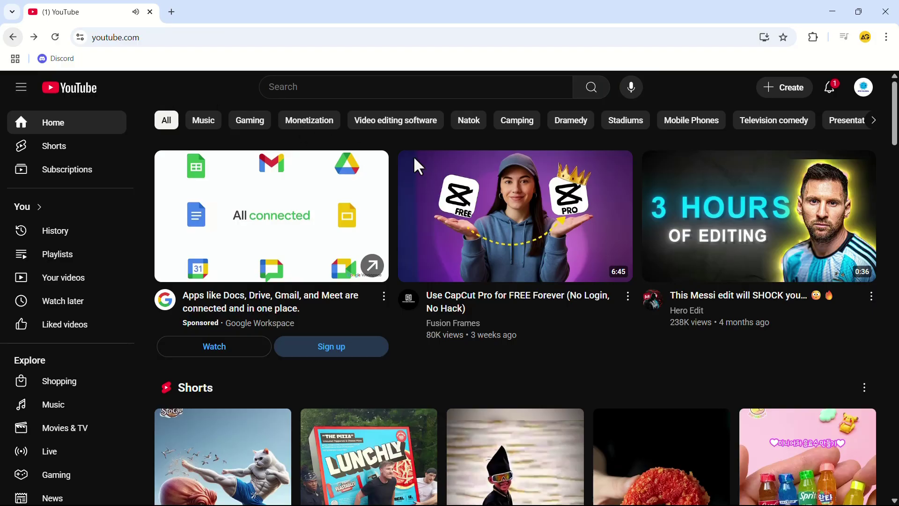
left_click(758, 217)
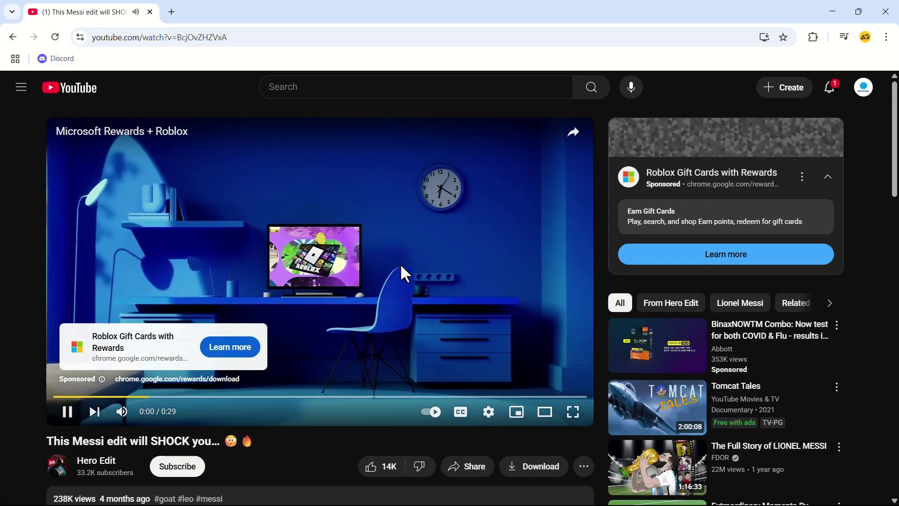
left_click(378, 297)
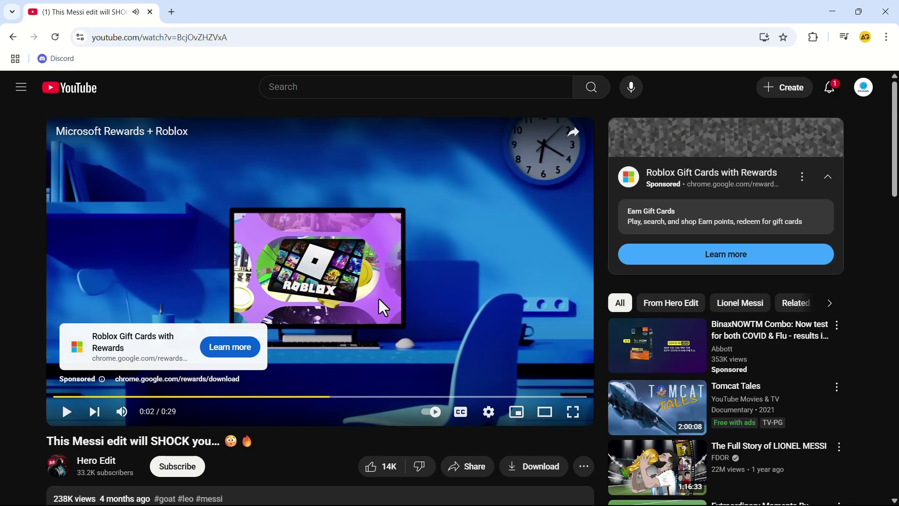
Step: In a new tab, search Google for 'google web store' and open the Chrome Web Store result
left_click(171, 11)
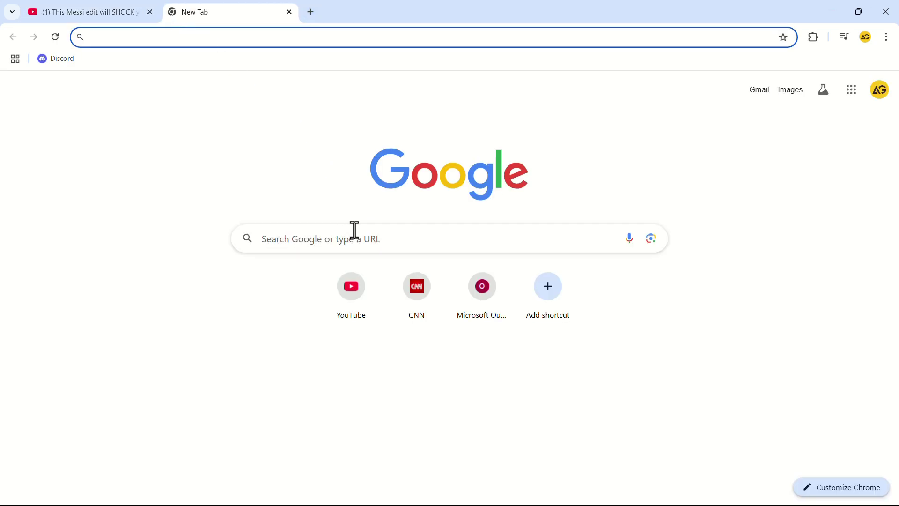
left_click(435, 238)
type("google web store")
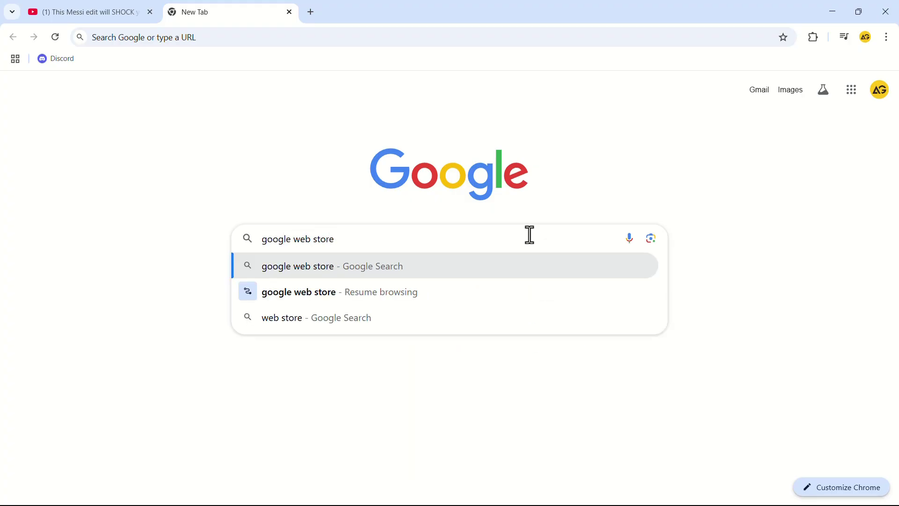
key("Return")
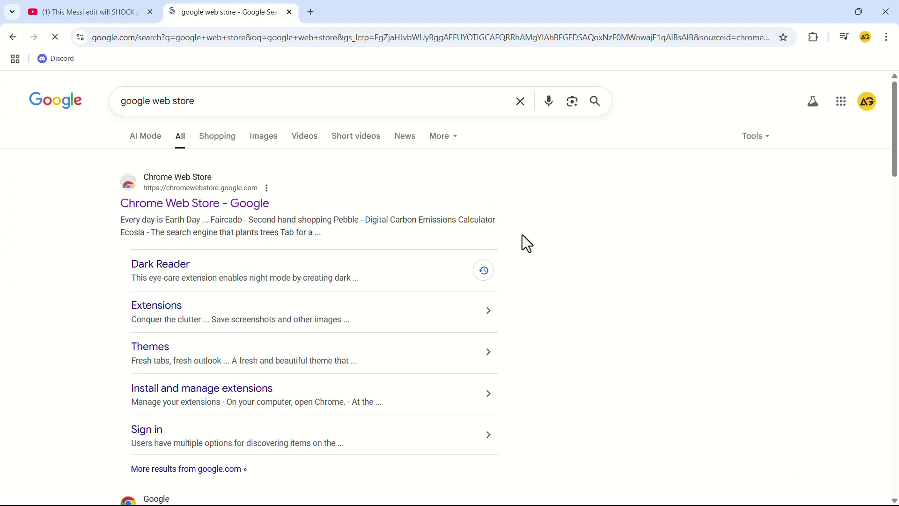
left_click(178, 206)
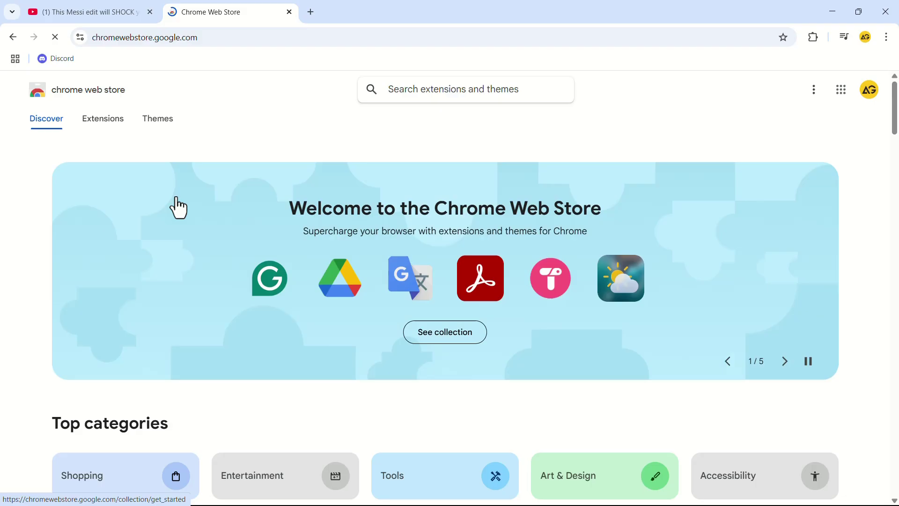
Step: Search the store for 'ublock origin', open its extension page and choose Add to Chrome
left_click(411, 89)
type("ublock origin")
key("Return")
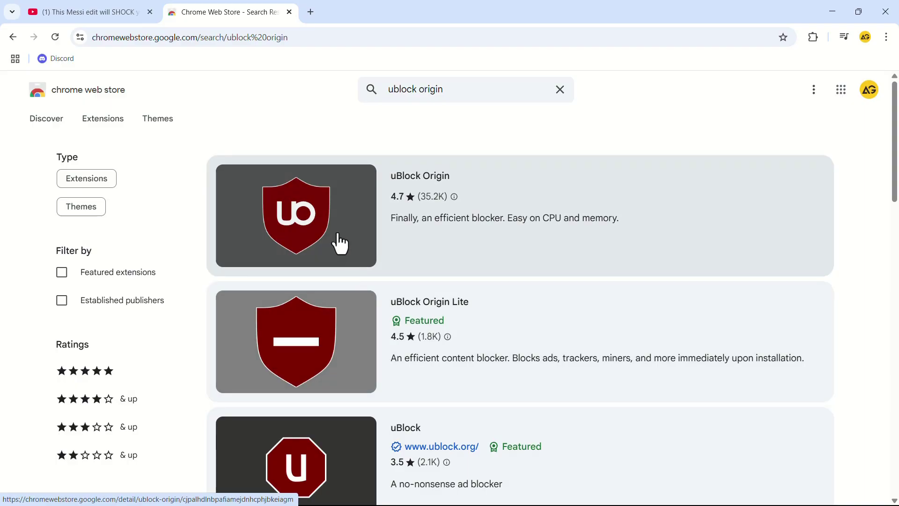
left_click(382, 196)
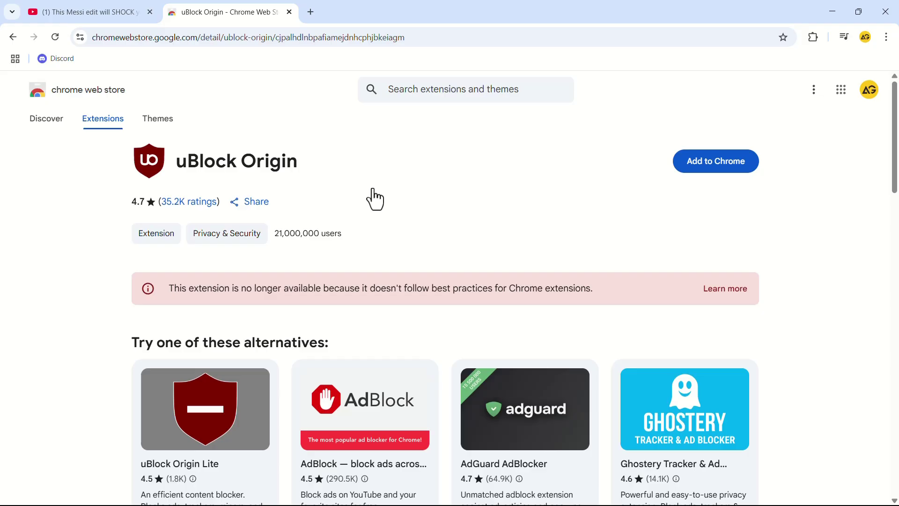
left_click(709, 161)
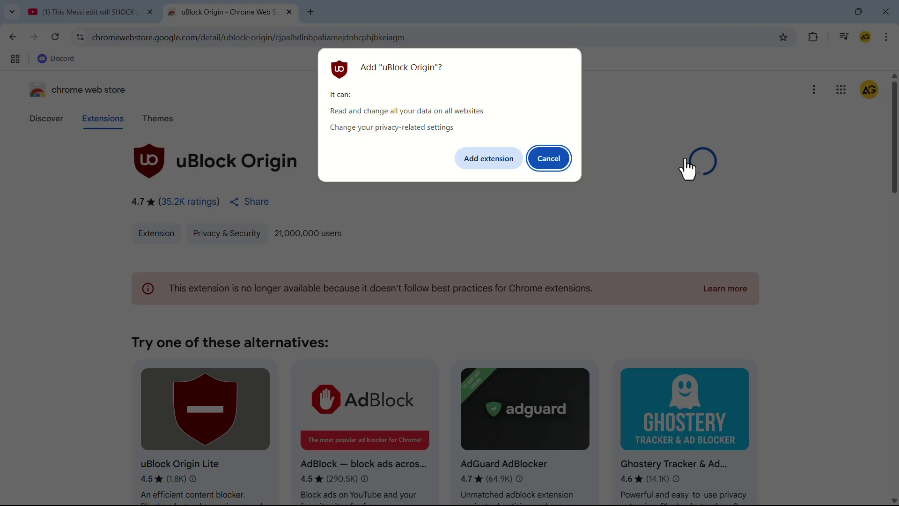
Step: Confirm adding uBlock Origin, then check its popup from the Extensions menu and dismiss it
left_click(489, 157)
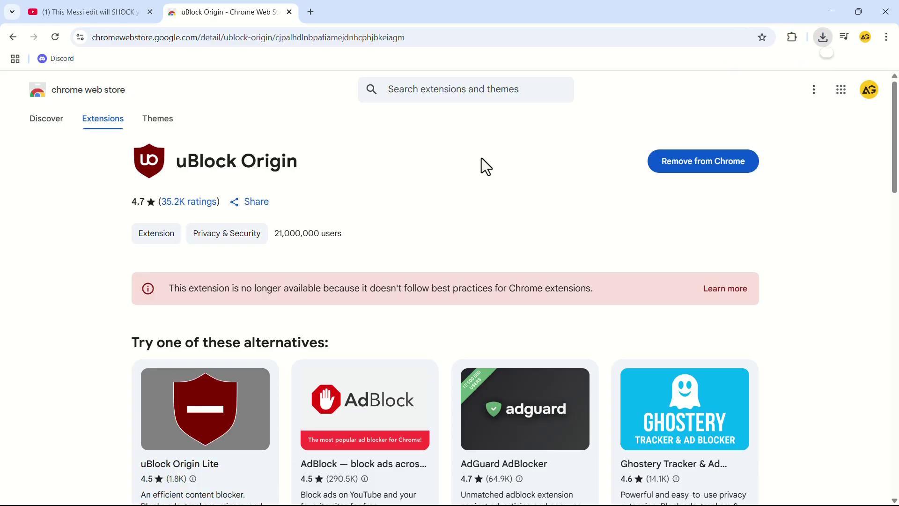
left_click(790, 38)
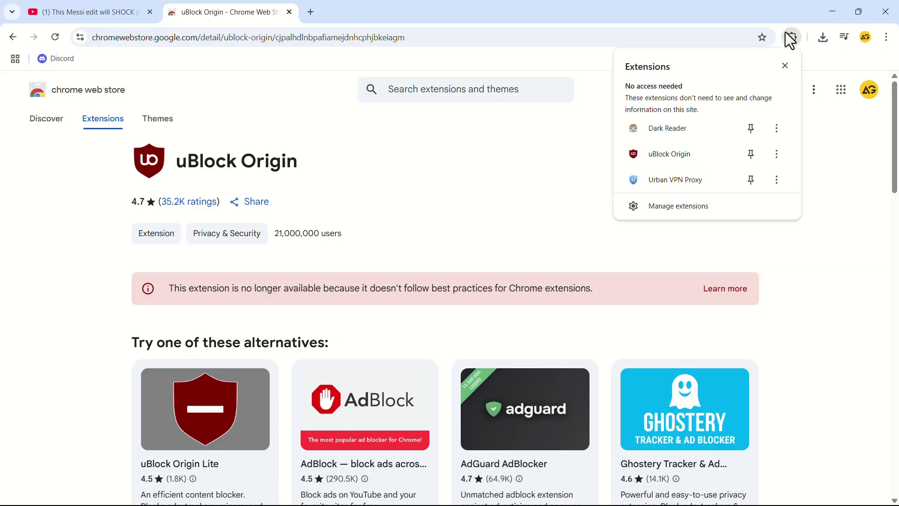
left_click(693, 154)
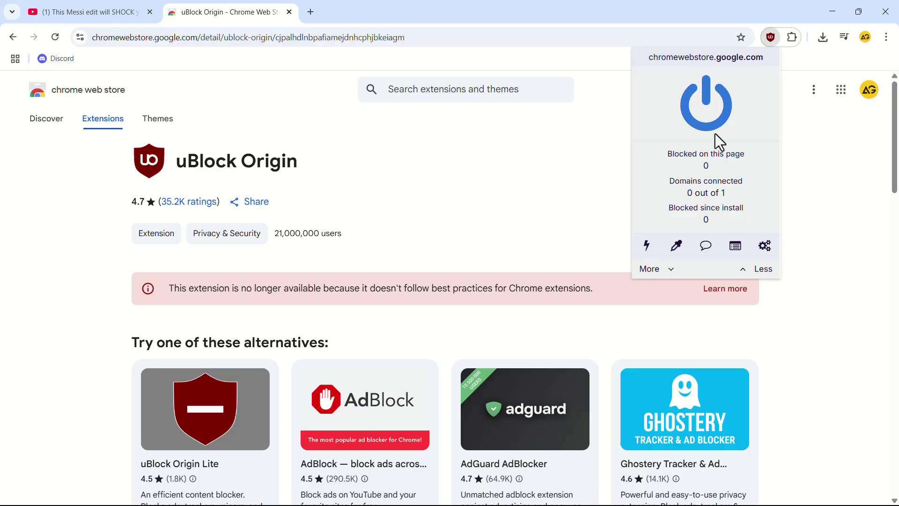
left_click(608, 137)
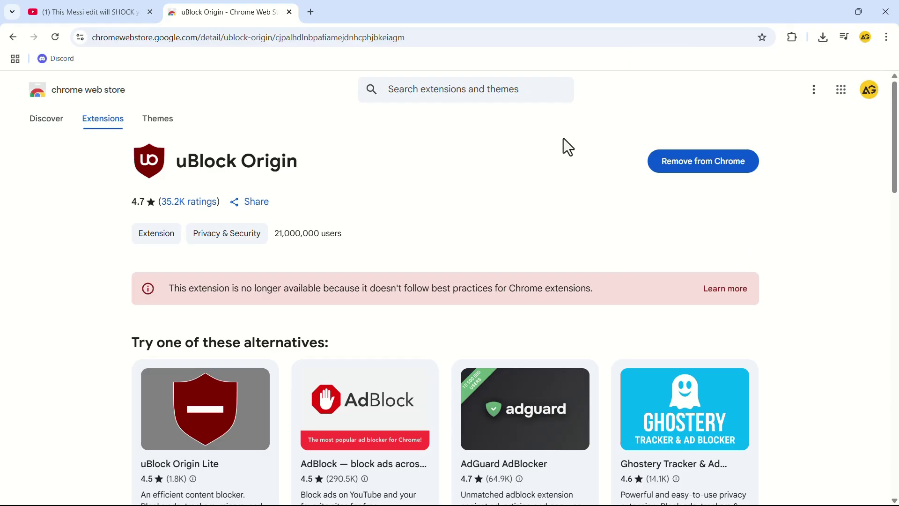
Step: Pause the now ad-free Messi video, check uBlock's 22 blocked requests, and open its dashboard
left_click(91, 12)
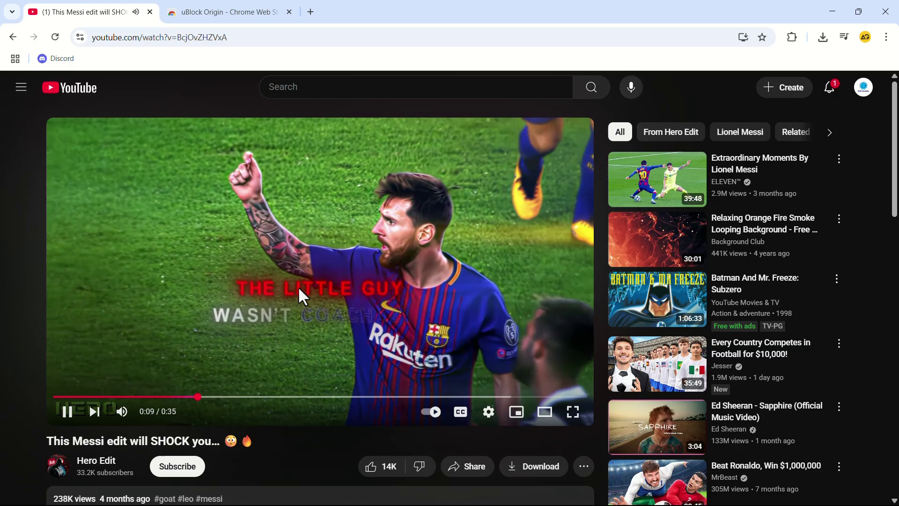
left_click(298, 291)
left_click(792, 38)
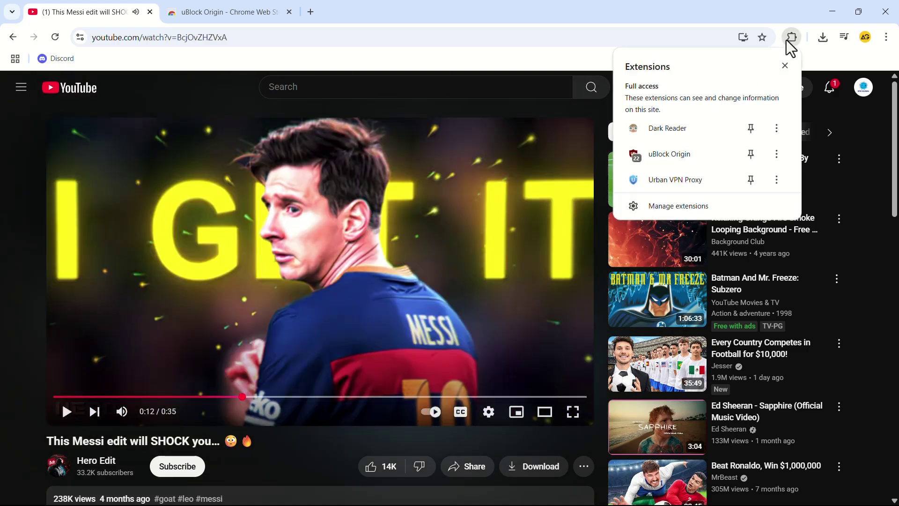
left_click(669, 154)
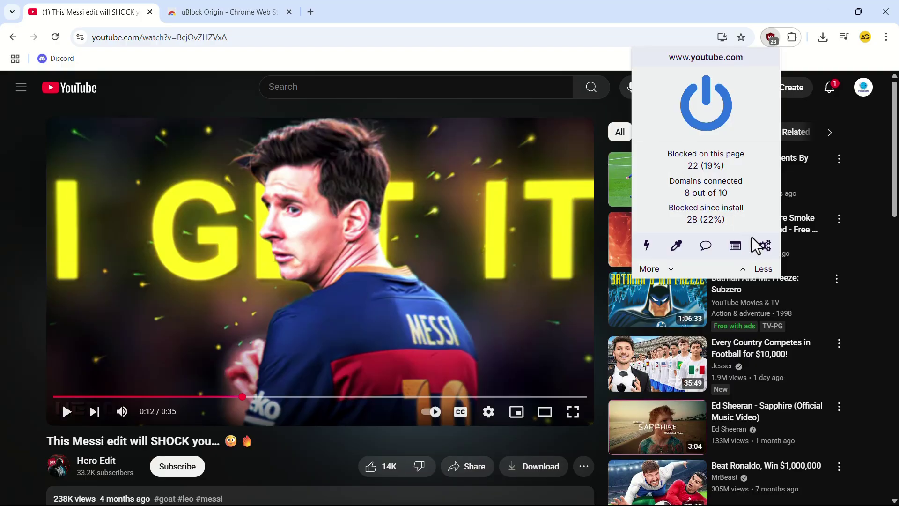
left_click(763, 245)
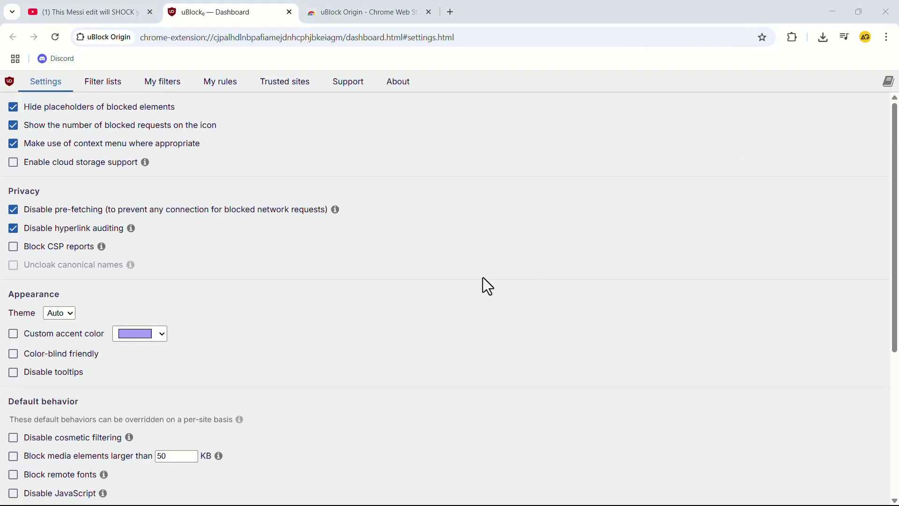
Step: Switch the uBlock Origin dashboard to the Filter lists page showing EasyList and EasyPrivacy
left_click(103, 83)
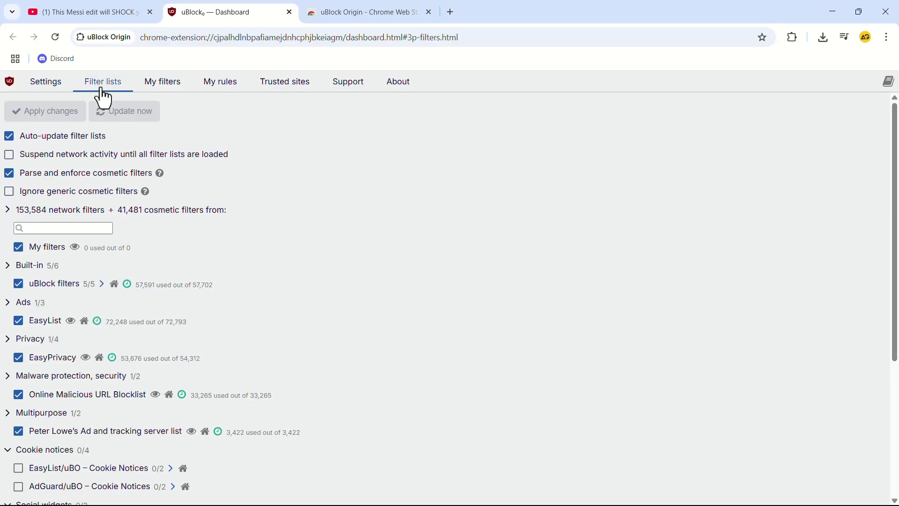